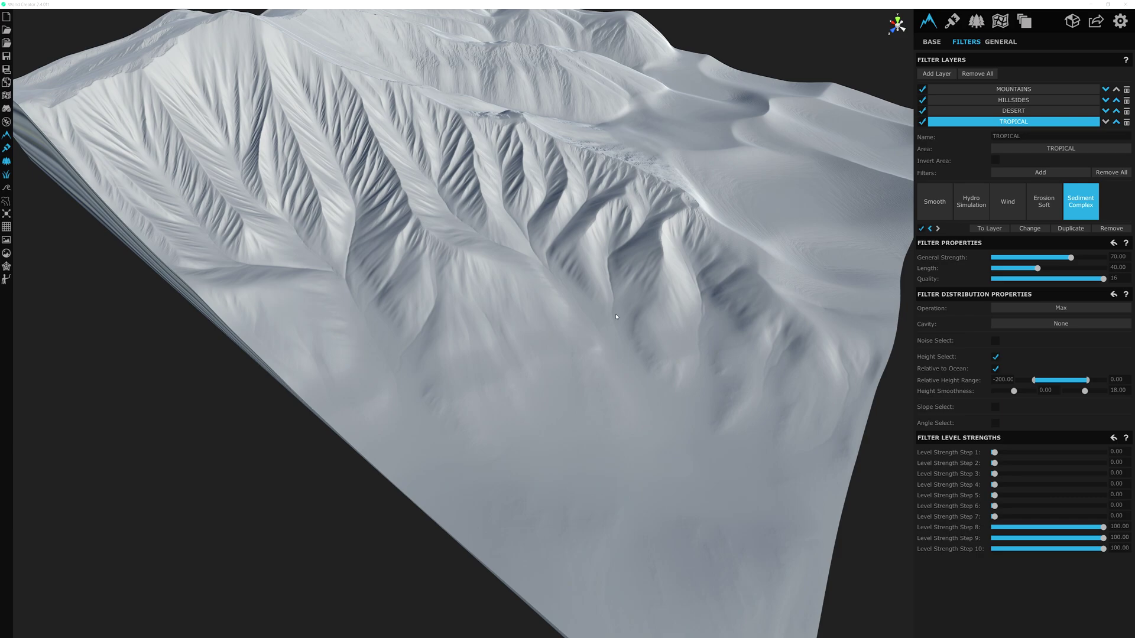
Add a General > Flatten filter to the TROPICAL layer at its default 0.50 strength
scroll(616, 316, up, 10)
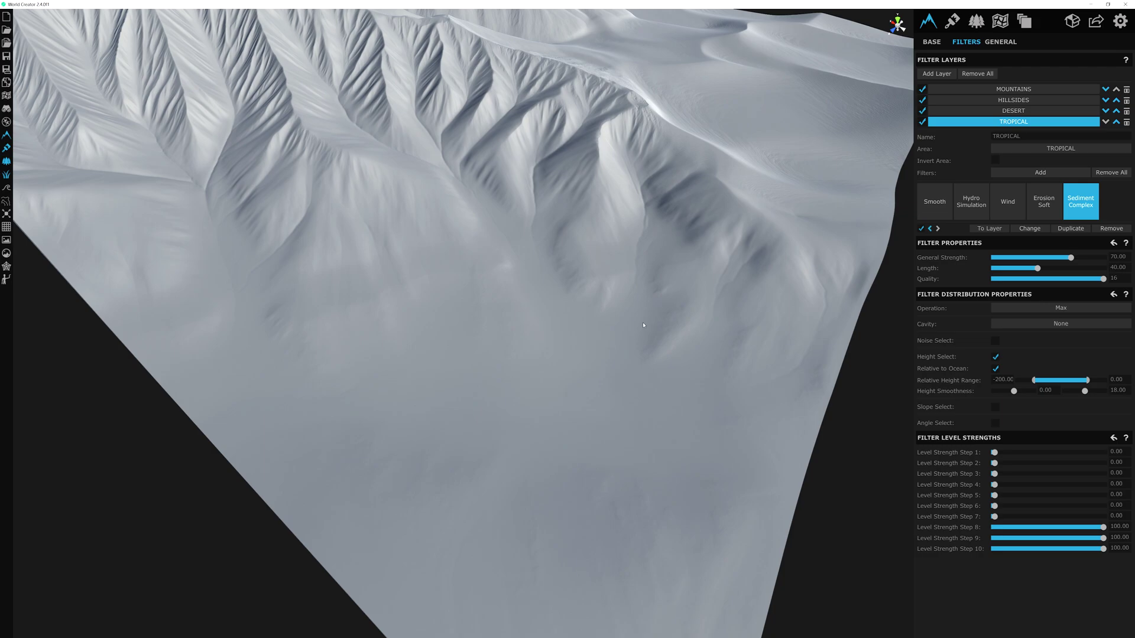
scroll(641, 323, down, 10)
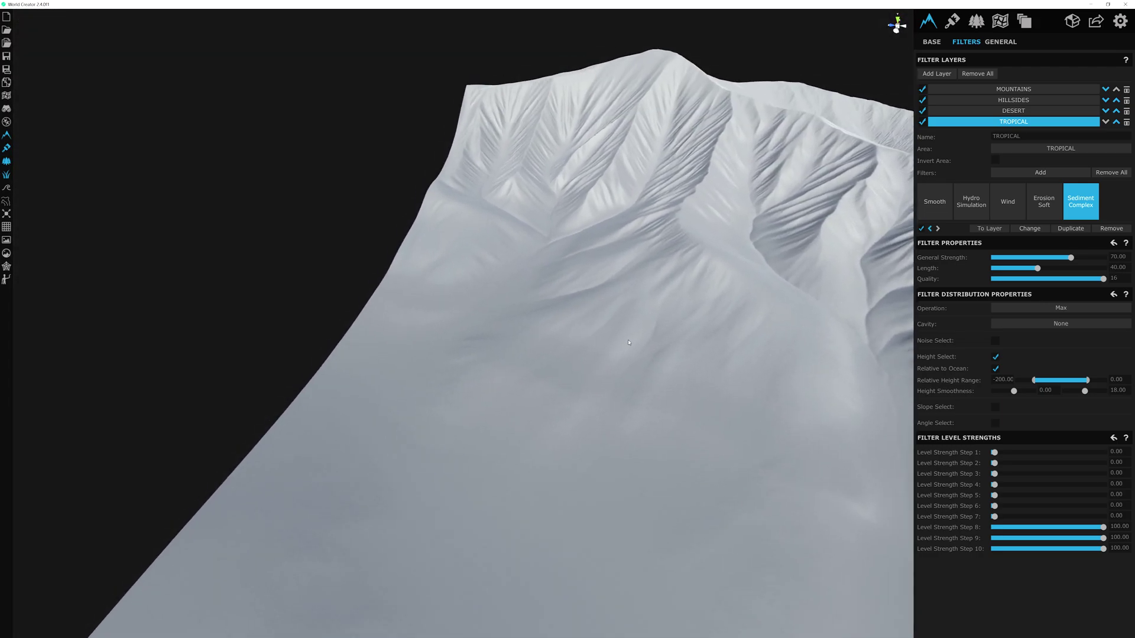
scroll(528, 271, up, 10)
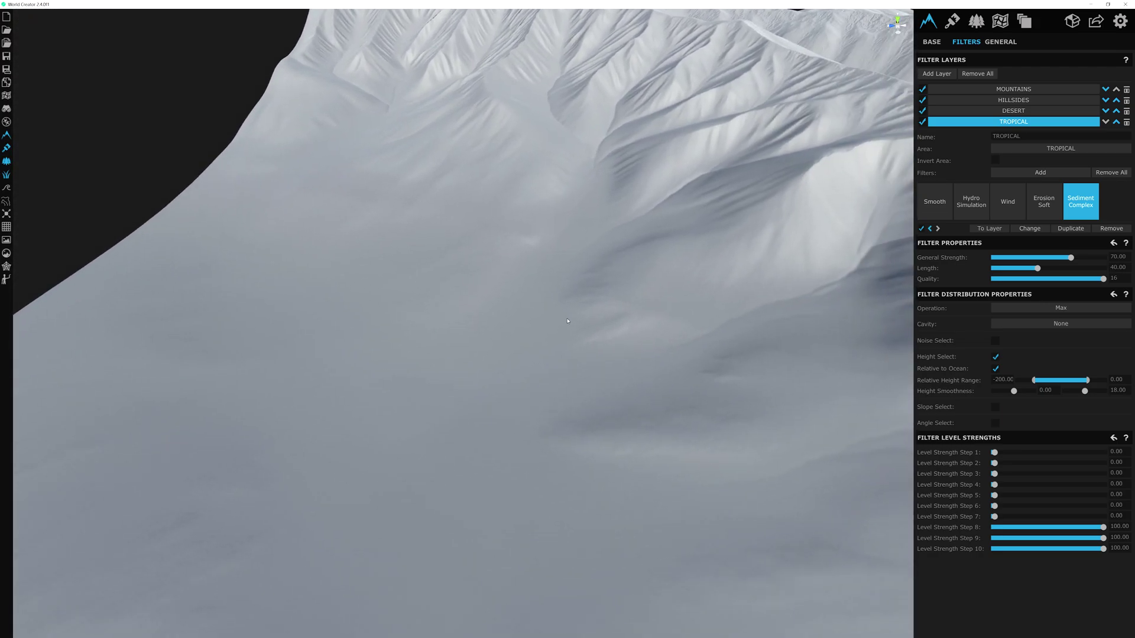
scroll(571, 291, up, 3)
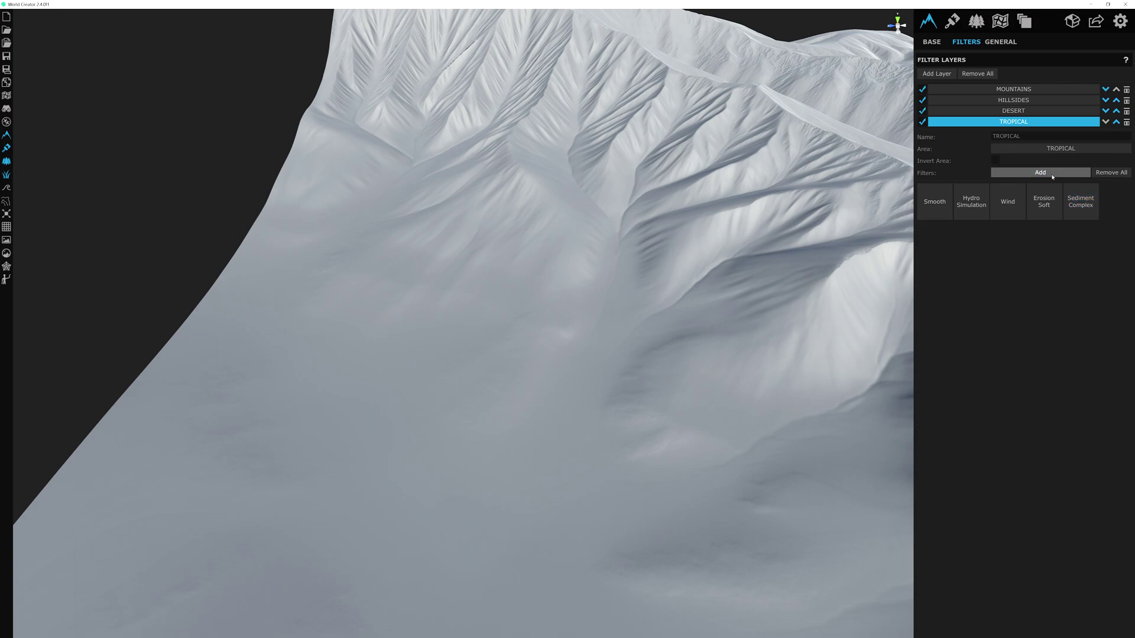
click(1039, 172)
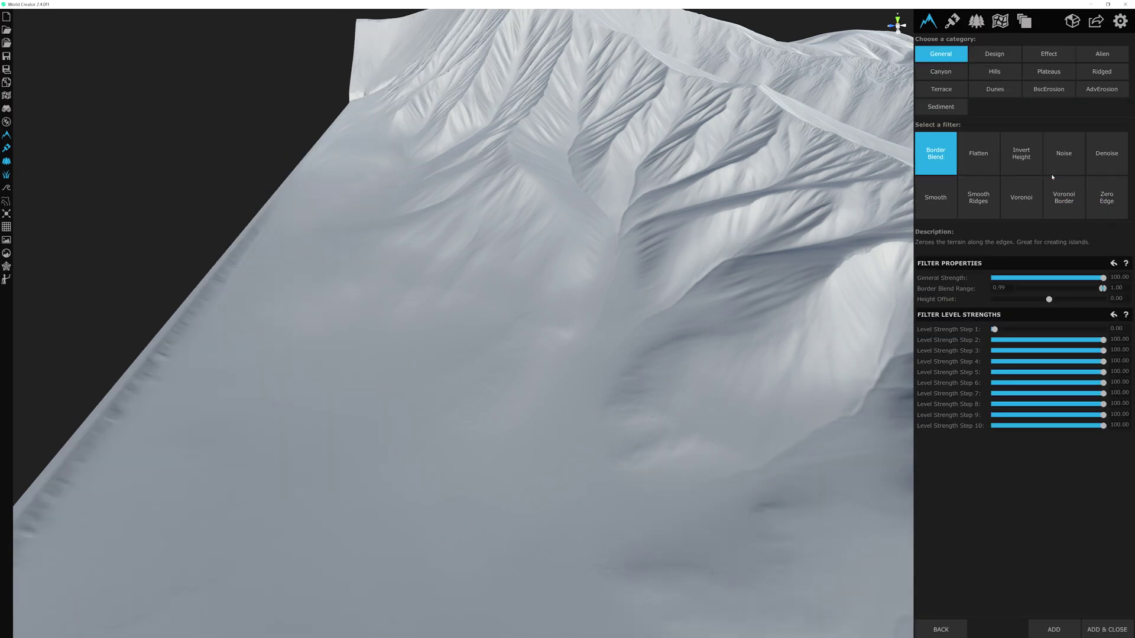
click(975, 169)
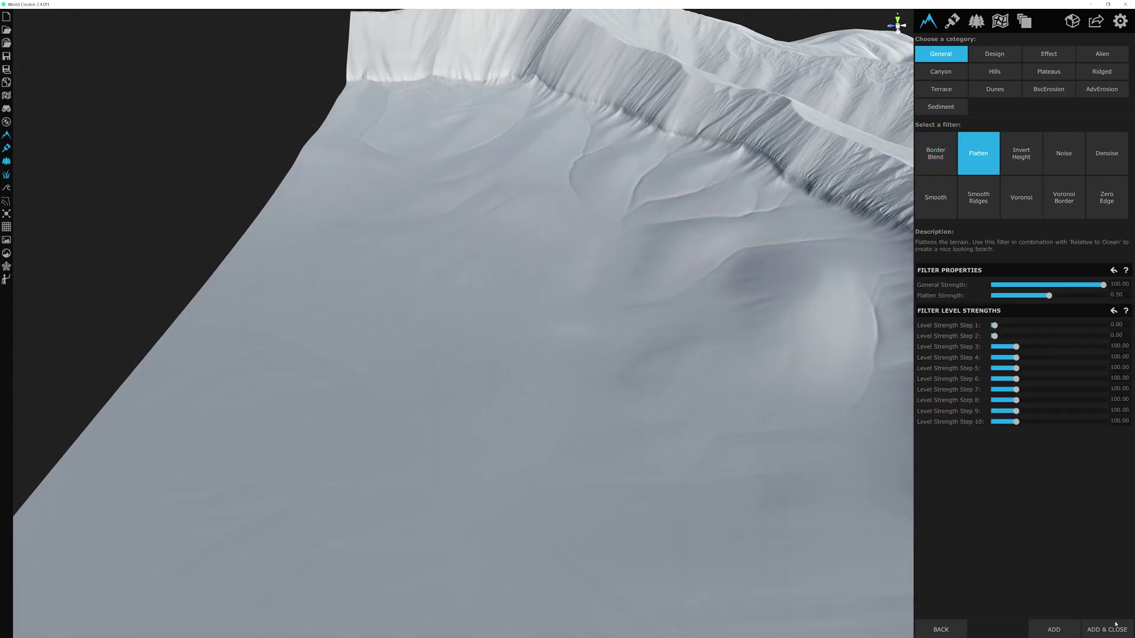
click(1117, 630)
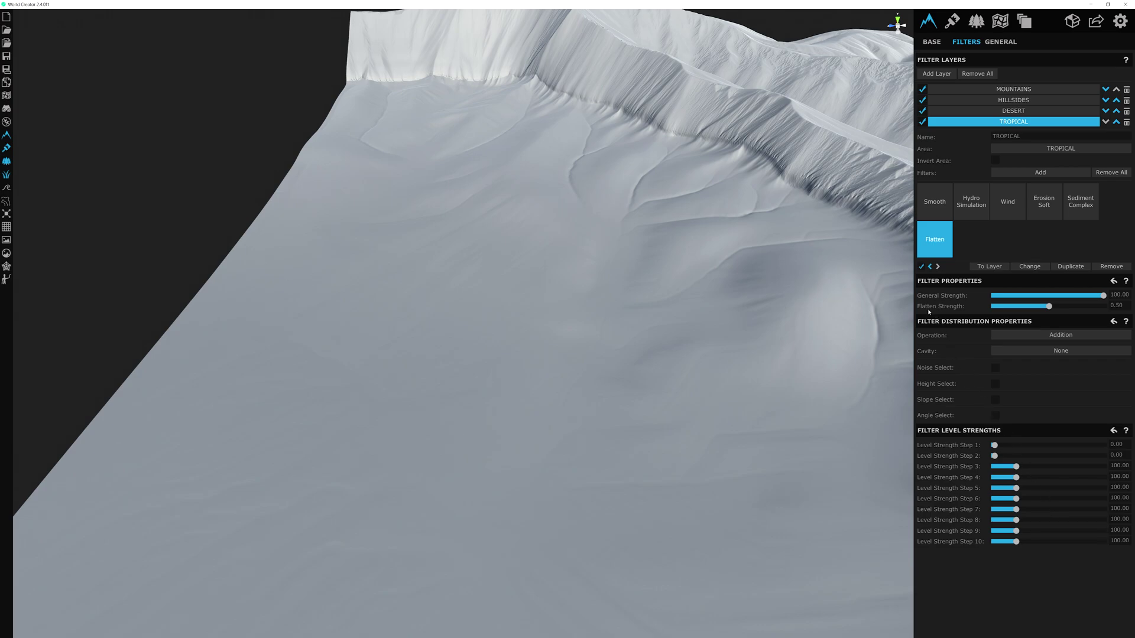
Set Flatten Strength to 1.00 with Height Select relative to ocean, checking the shoreline against the ocean
click(1106, 308)
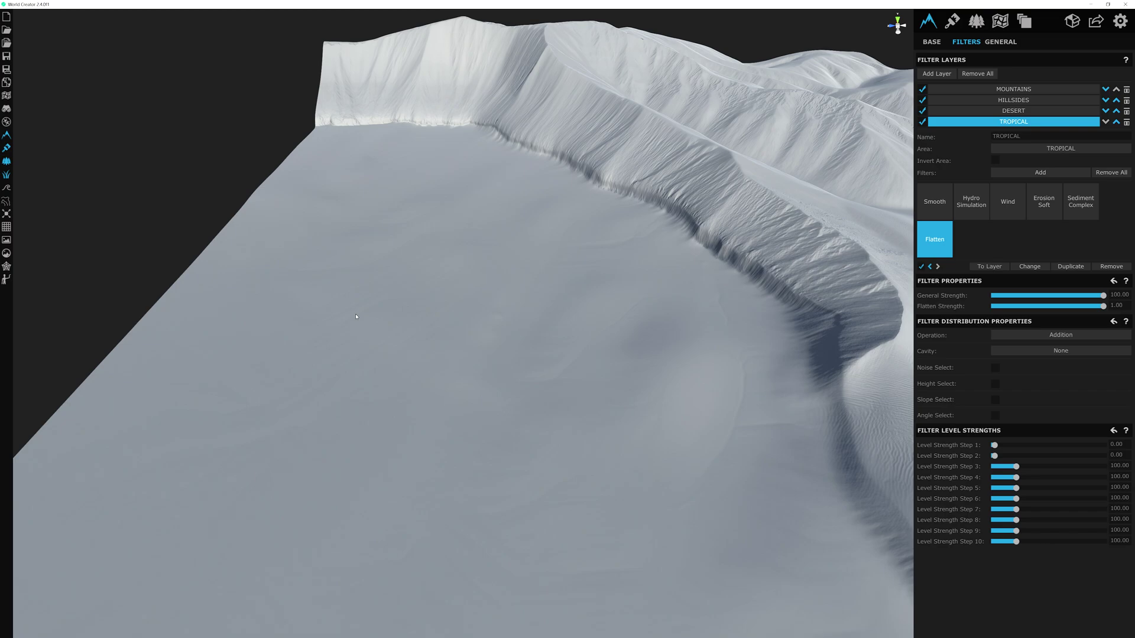
click(995, 384)
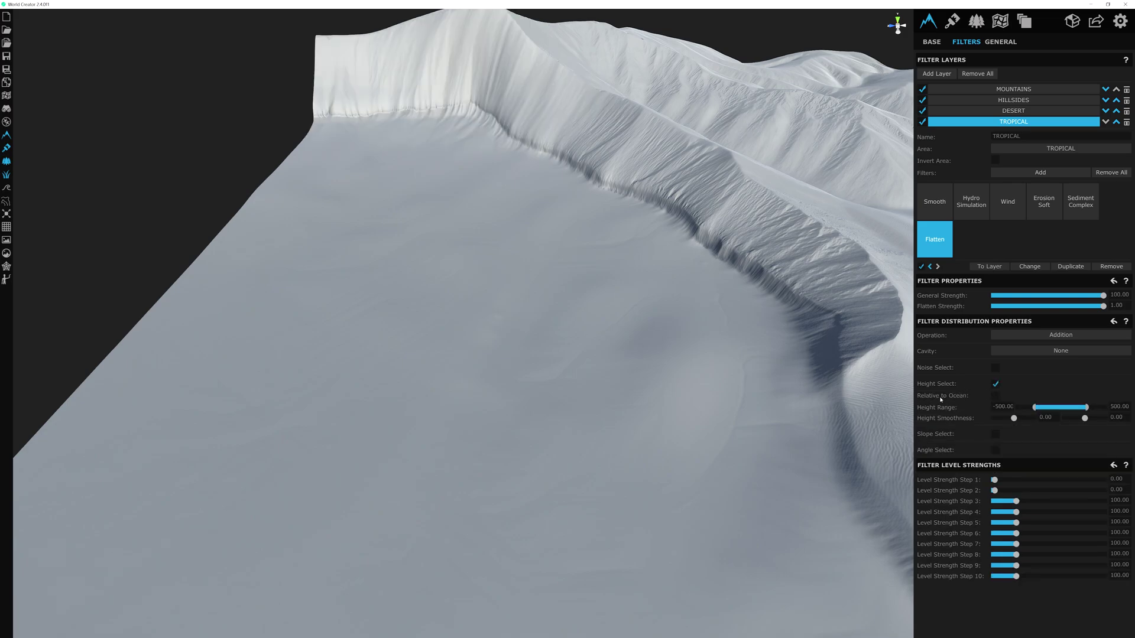
click(995, 395)
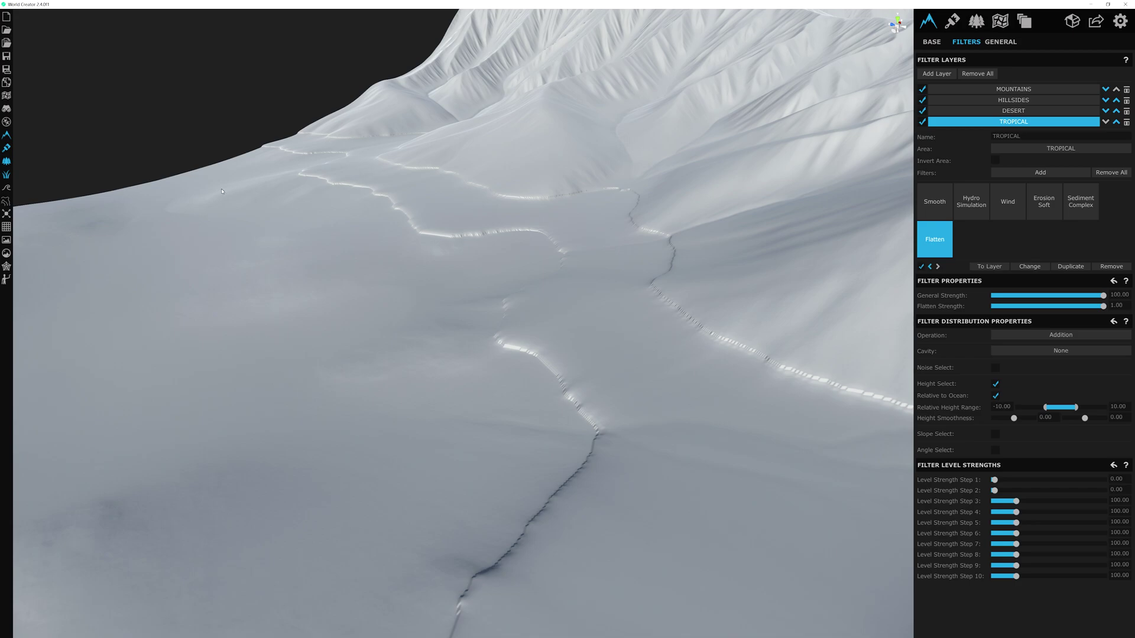
click(6, 188)
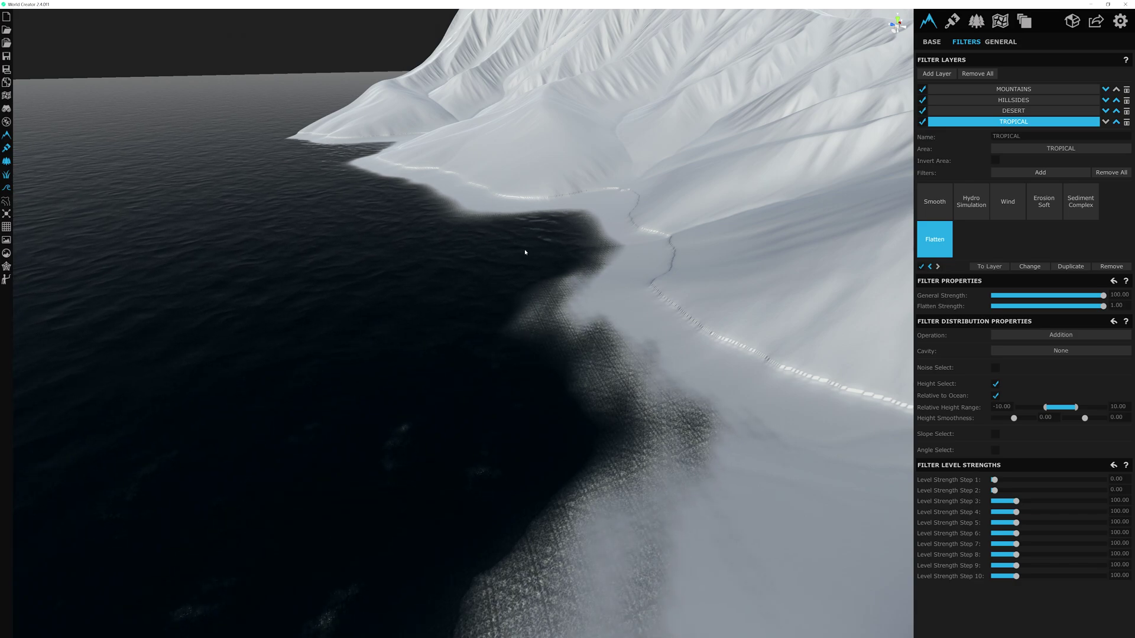
click(6, 188)
Set the Flatten Relative Height Range to 0 and 5, with both Height Smoothness values at 15
middle_drag(563, 267, 483, 306)
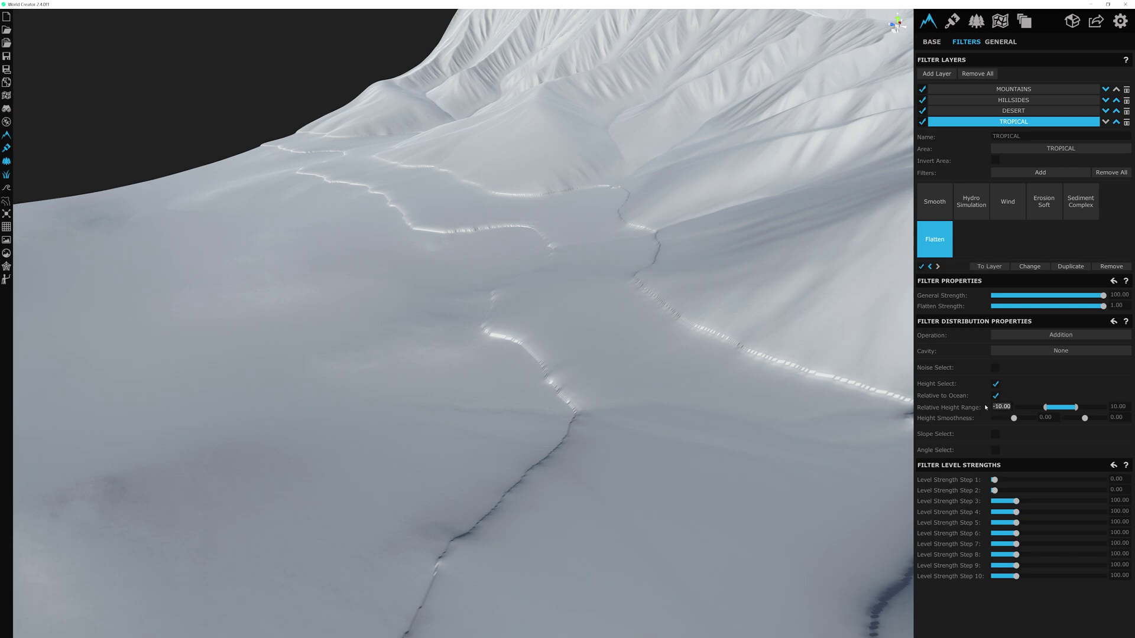
text(0)
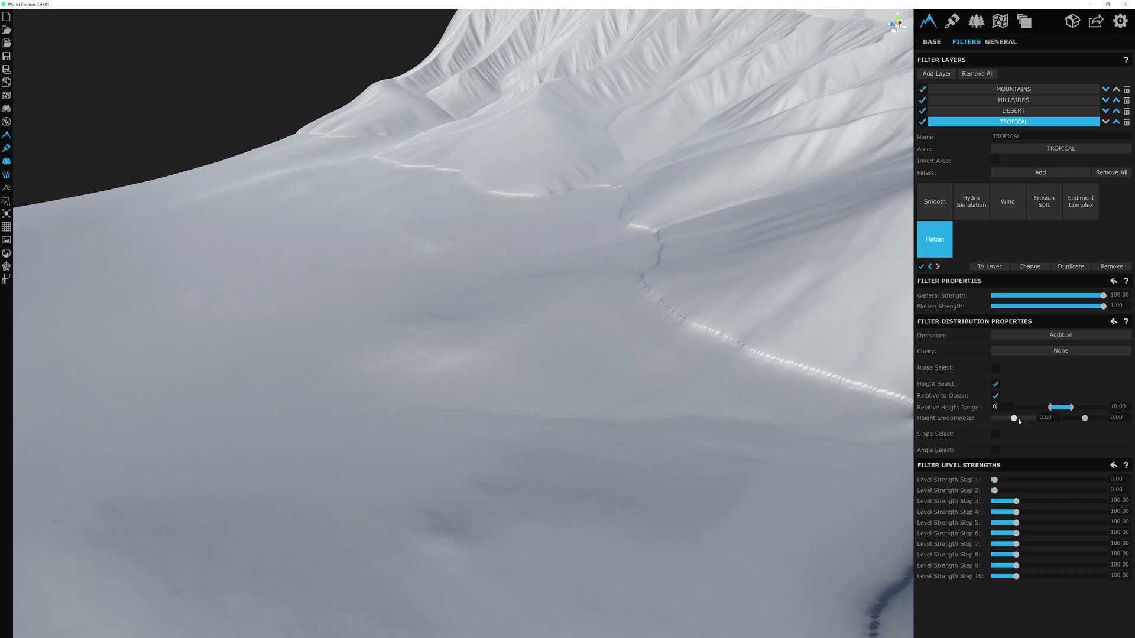
click(1055, 420)
double_click(1044, 419)
text(15)
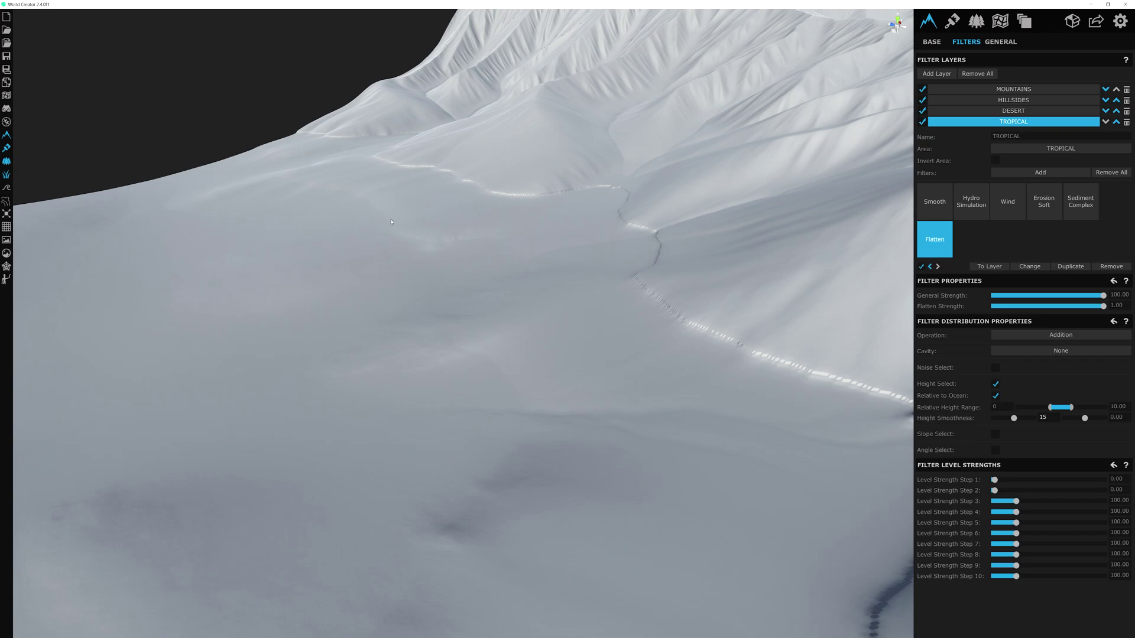
click(1112, 408)
text(5)
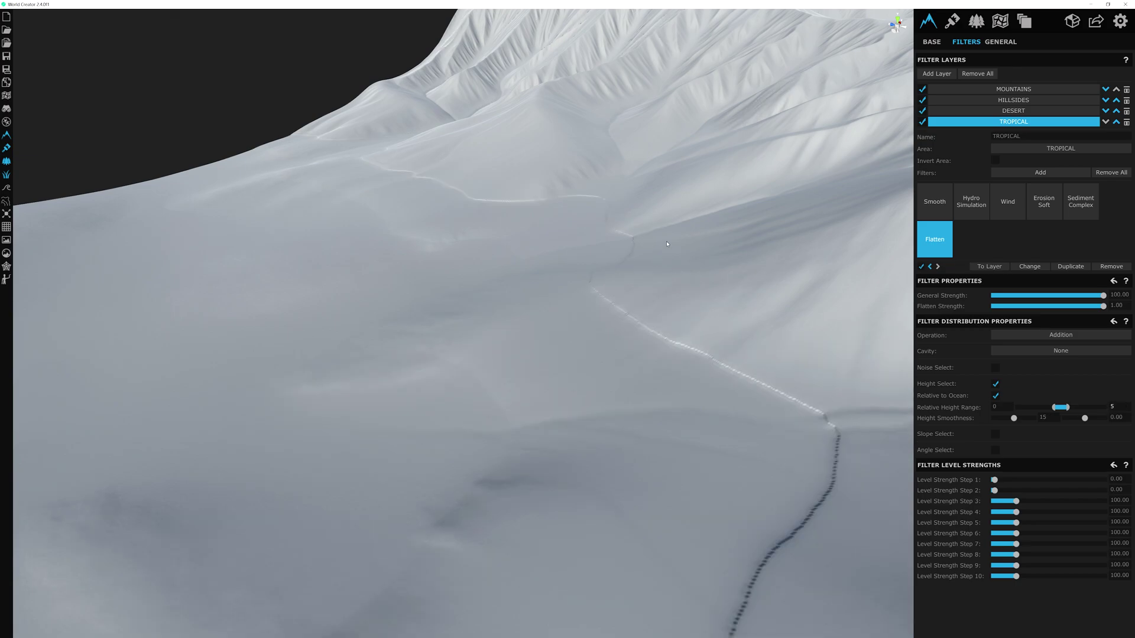
click(1109, 417)
text(15)
key(Return)
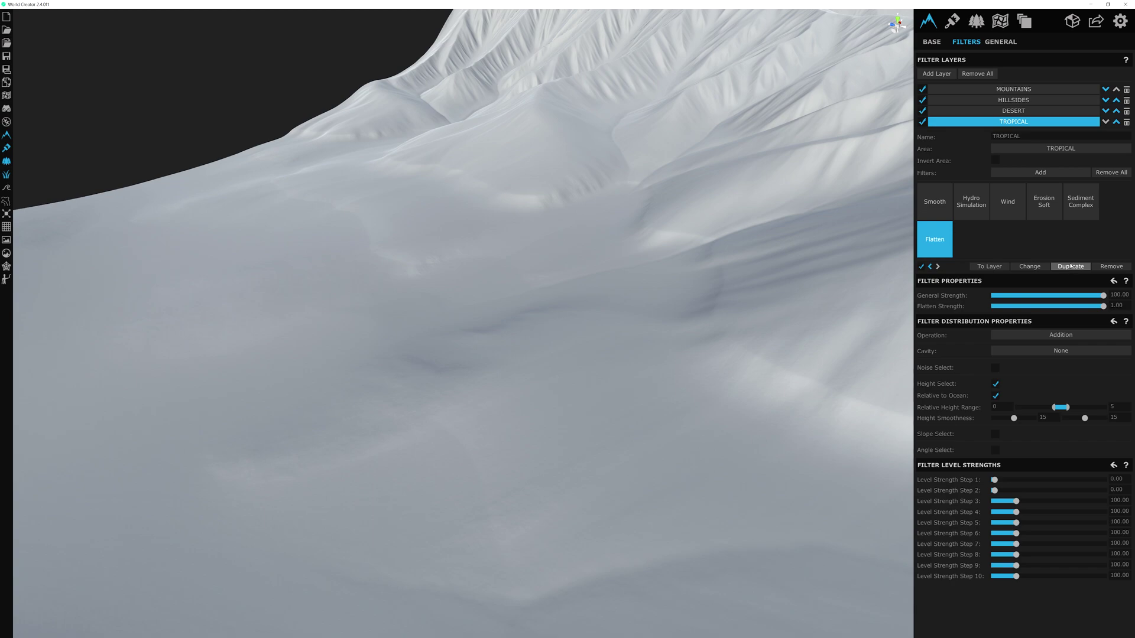
click(1071, 267)
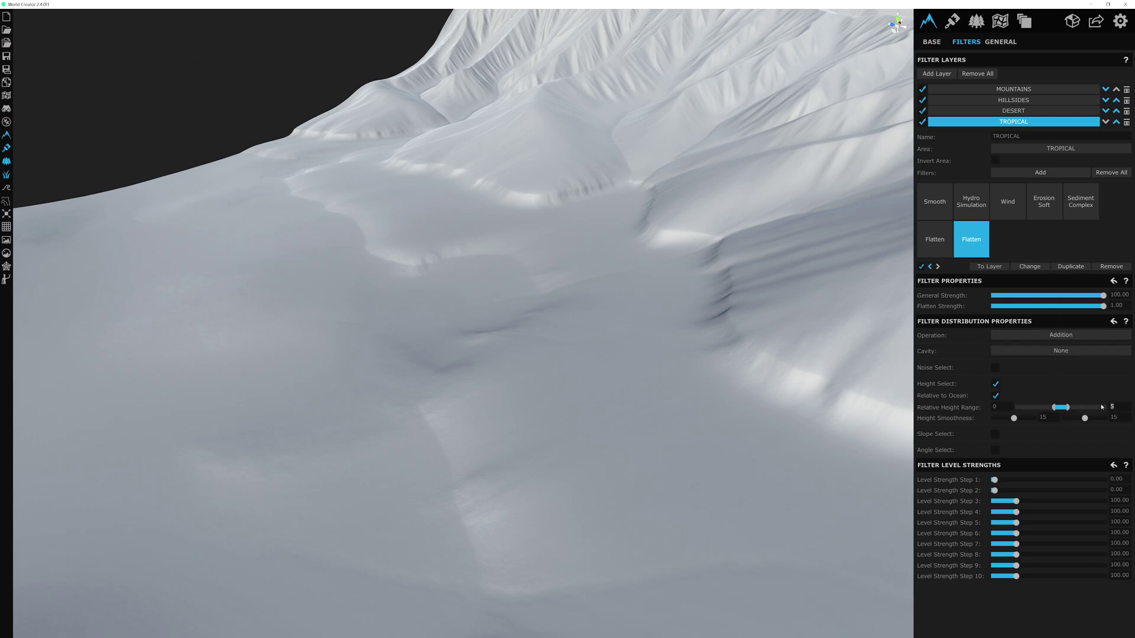
scroll(1102, 407, down, 5)
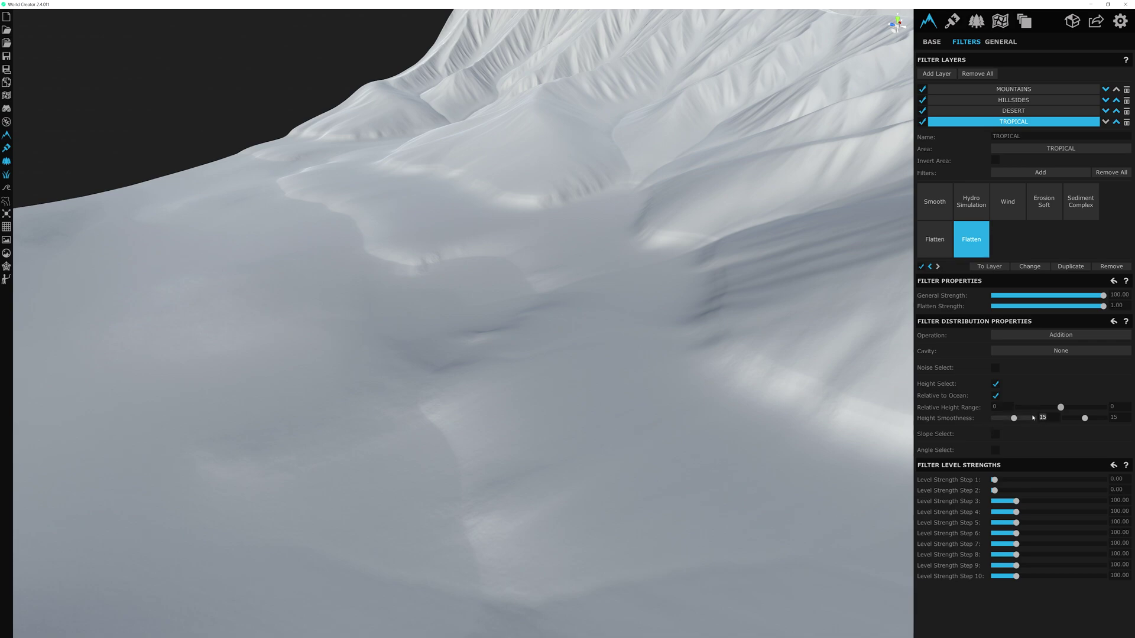
text(5)
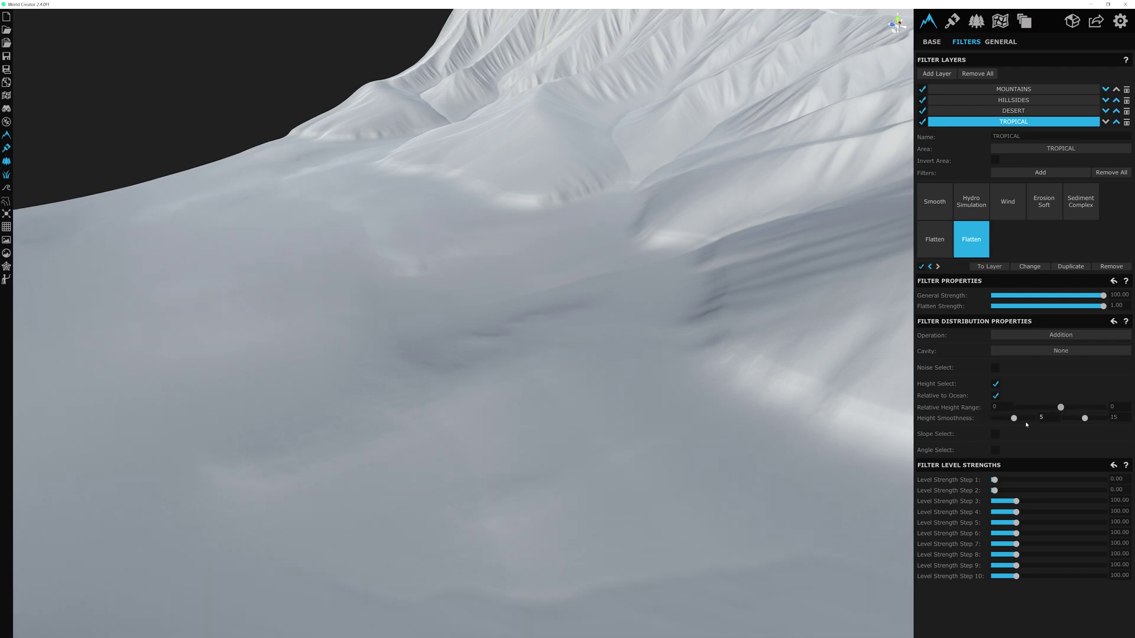
right_drag(768, 390, 471, 283)
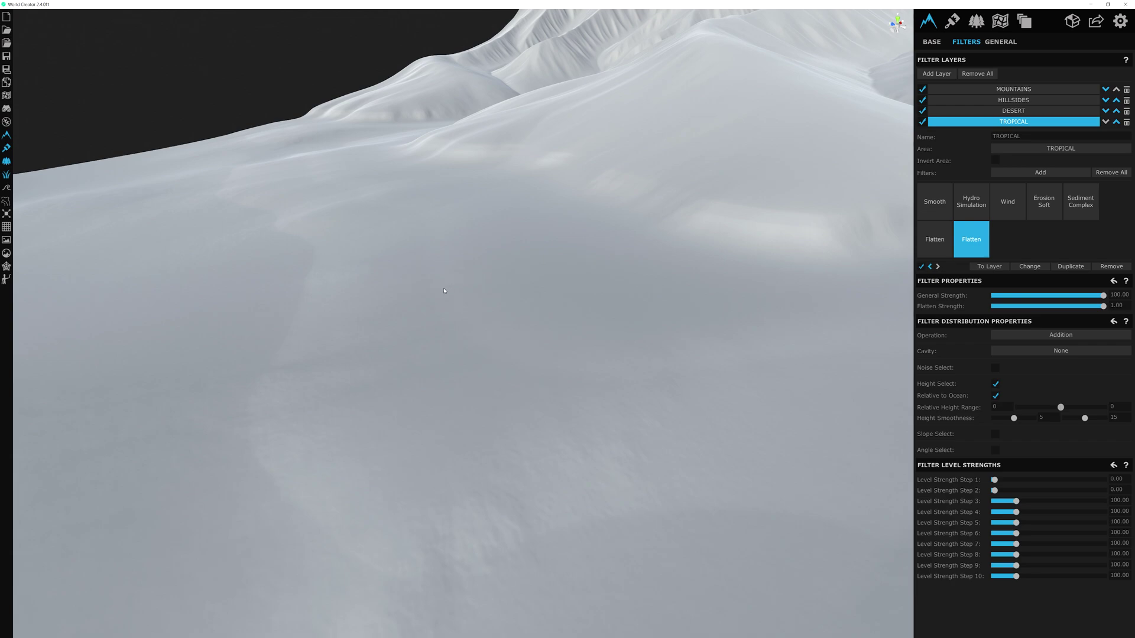
right_drag(289, 318, 468, 261)
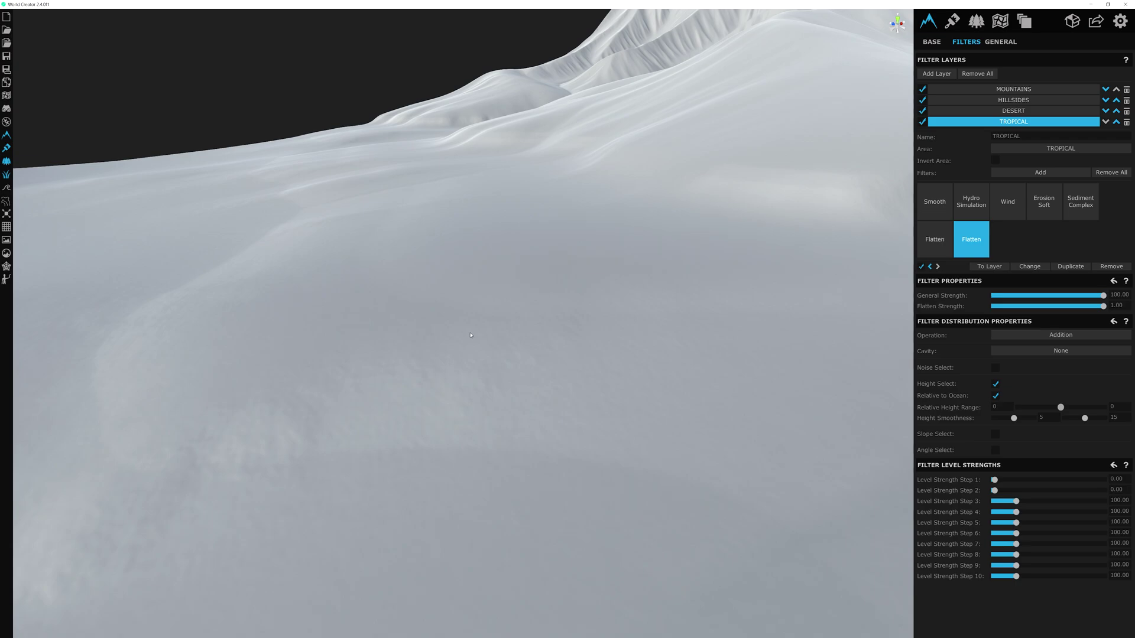
Append a Smooth filter after the Flatten filters on TROPICAL, with Smooth Strength 3
scroll(471, 335, down, 5)
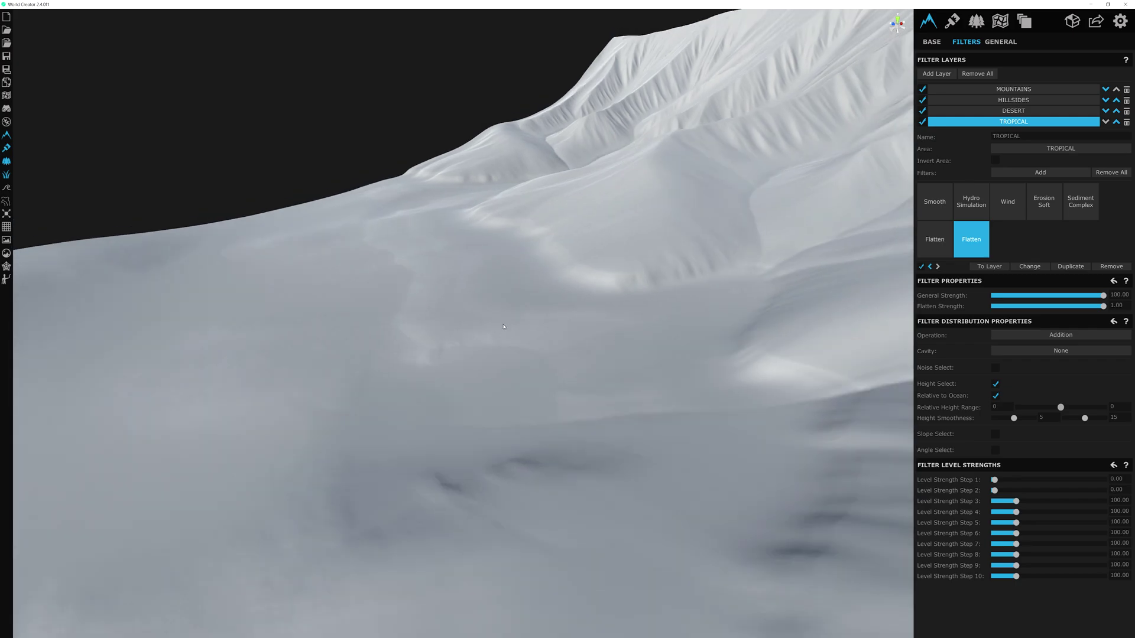
drag(493, 360, 629, 367)
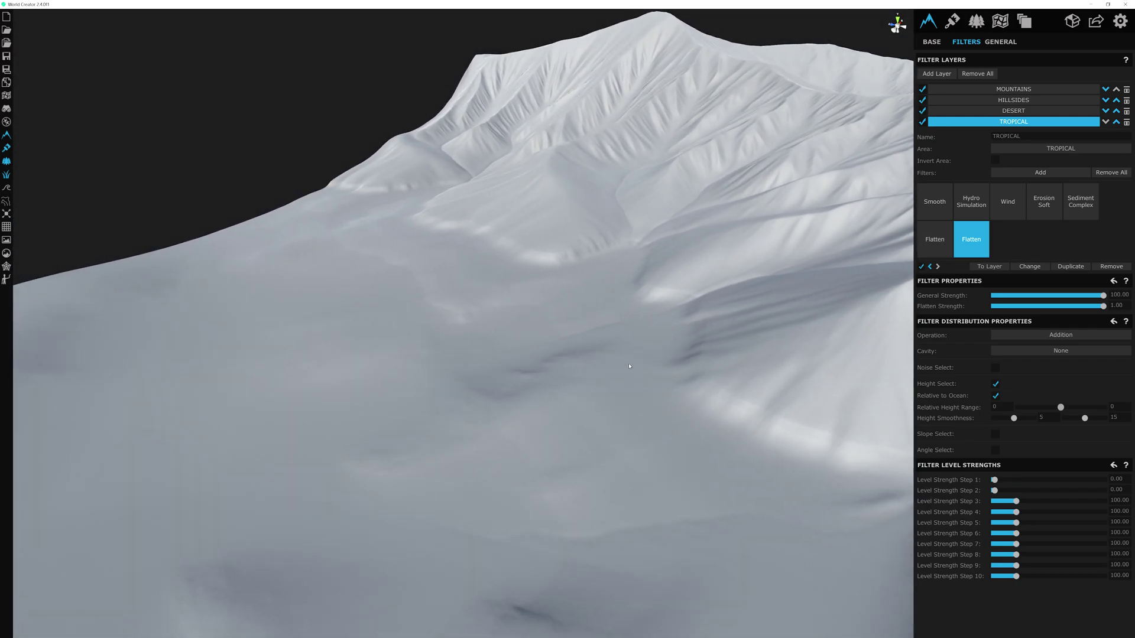
click(1041, 172)
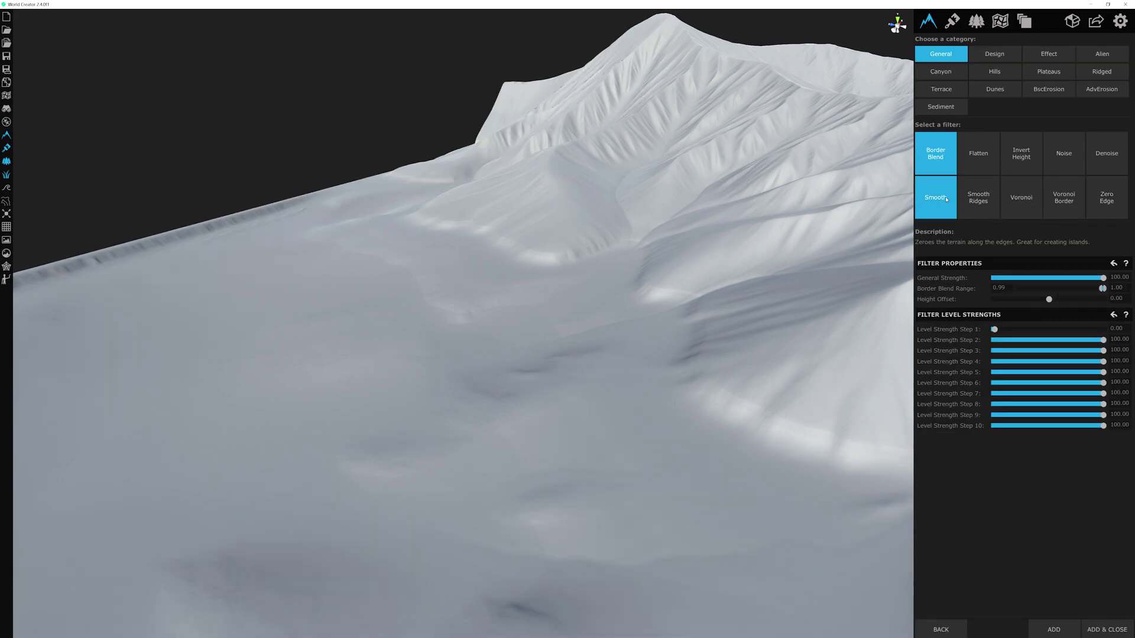
click(1114, 632)
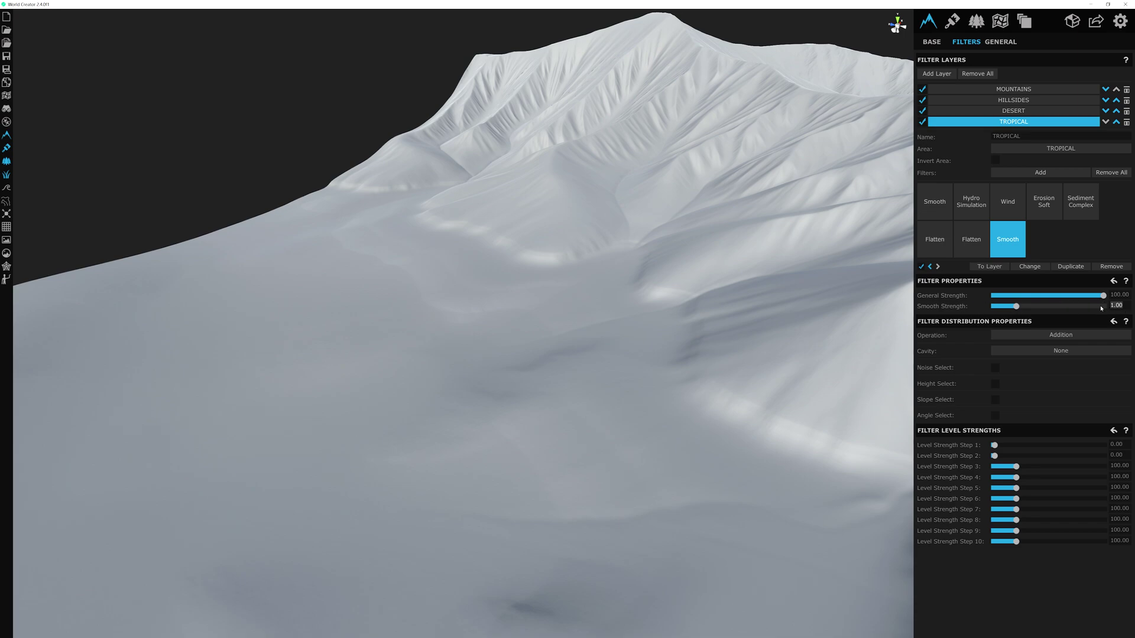
text(3)
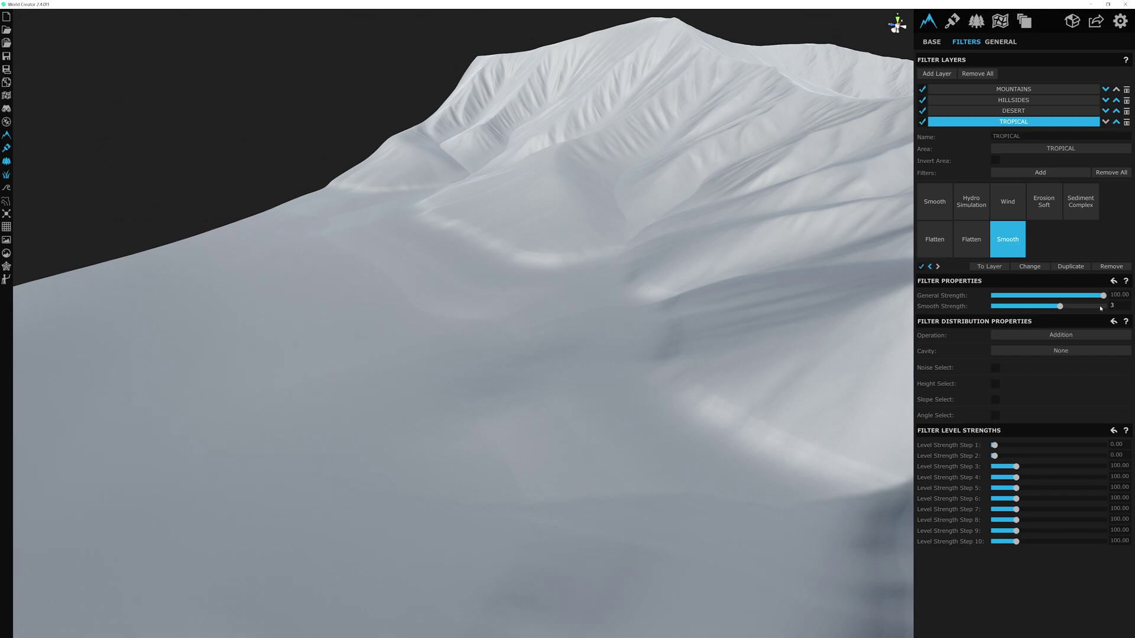
Enable Height Select relative to ocean on the Smooth filter, range -200 to 0, Height Smoothness 20
click(994, 386)
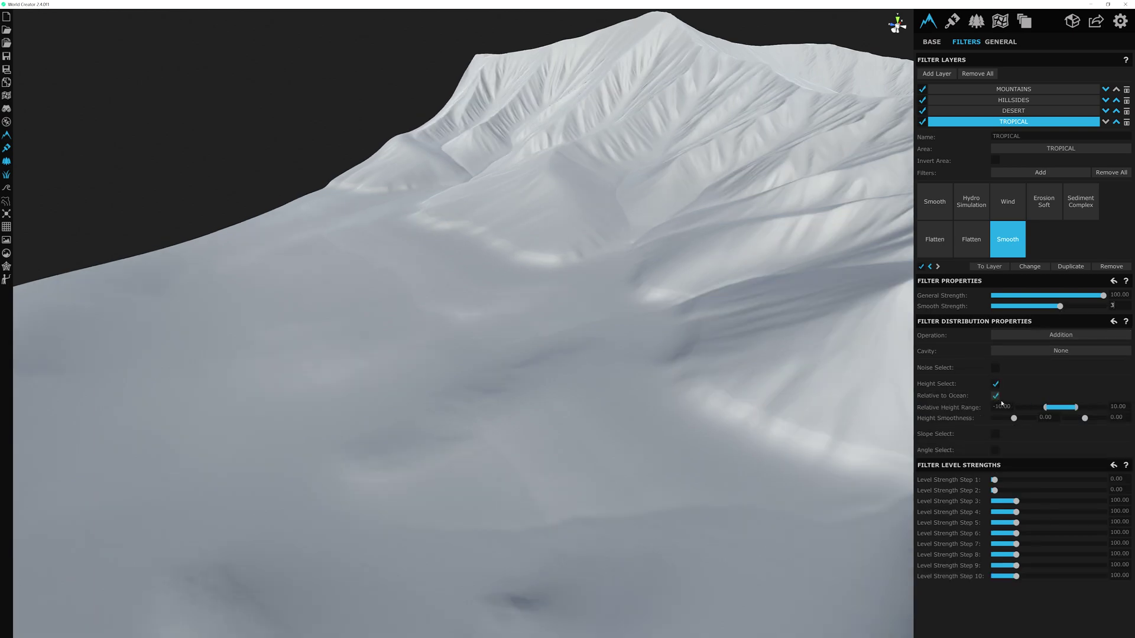
click(996, 397)
click(990, 407)
text(-200)
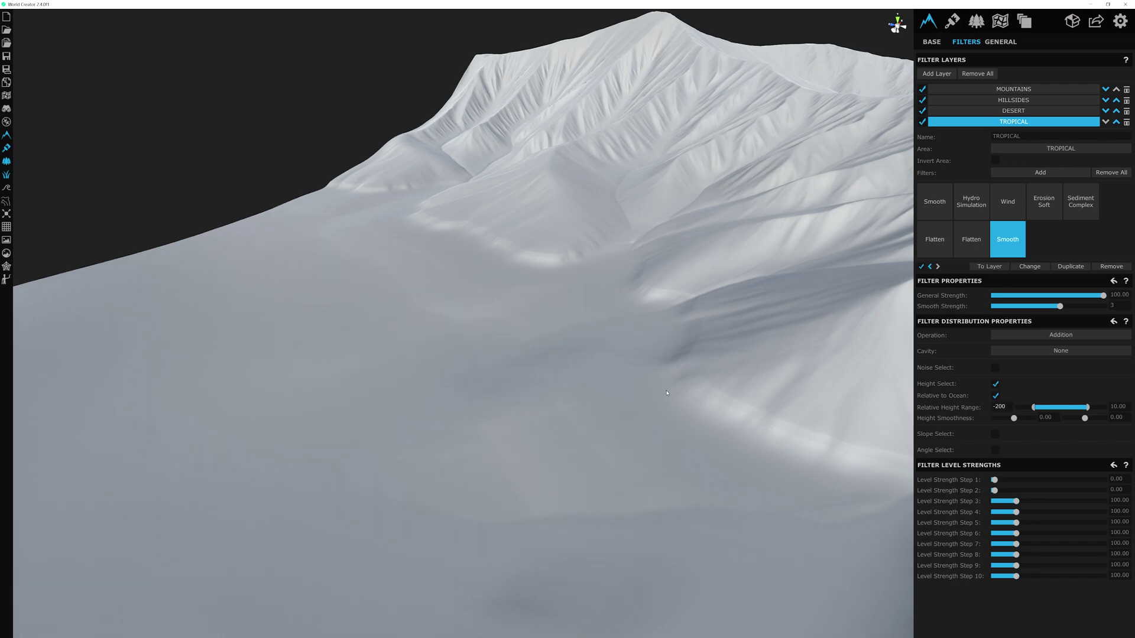
click(1108, 407)
text(0)
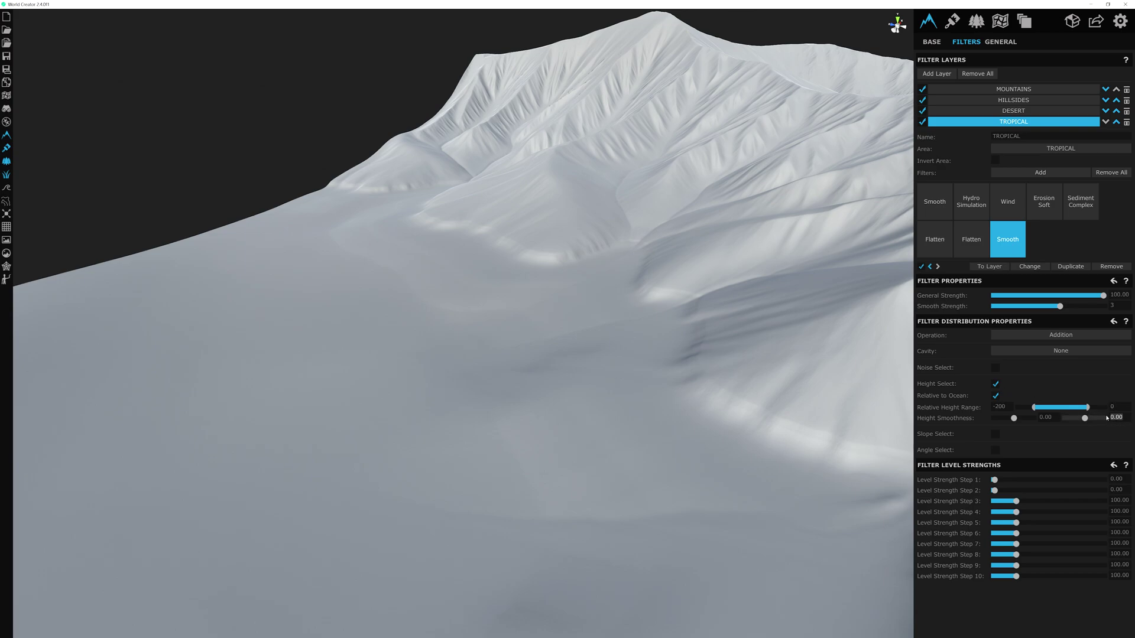
text(20)
key(Return)
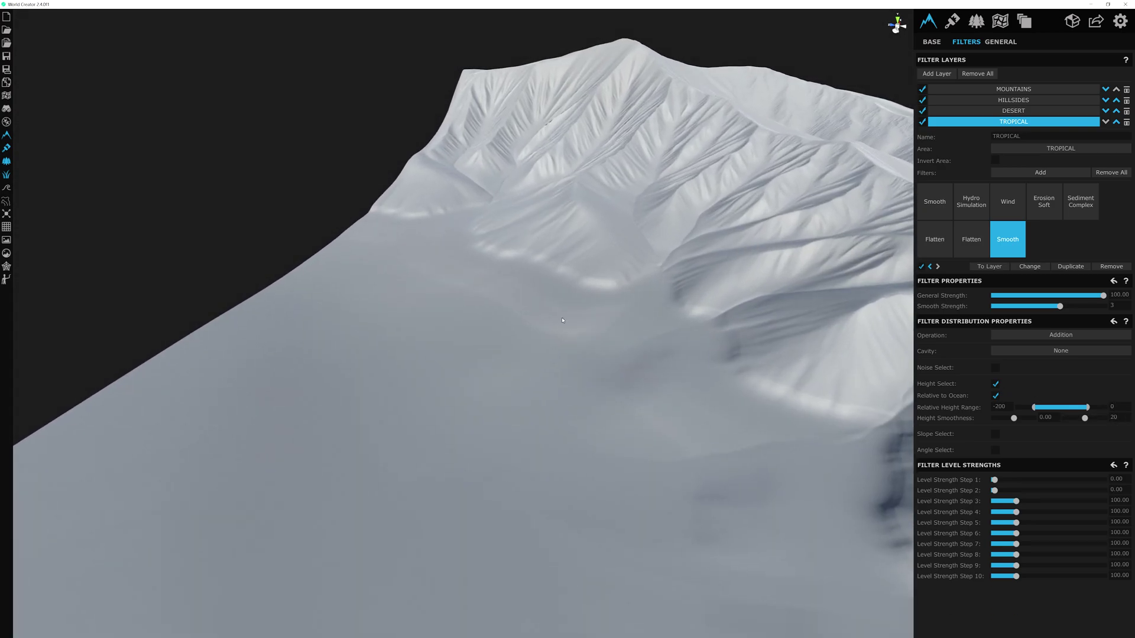
Preview the heatmap overlay briefly, then turn the ocean display on
scroll(576, 341, up, 5)
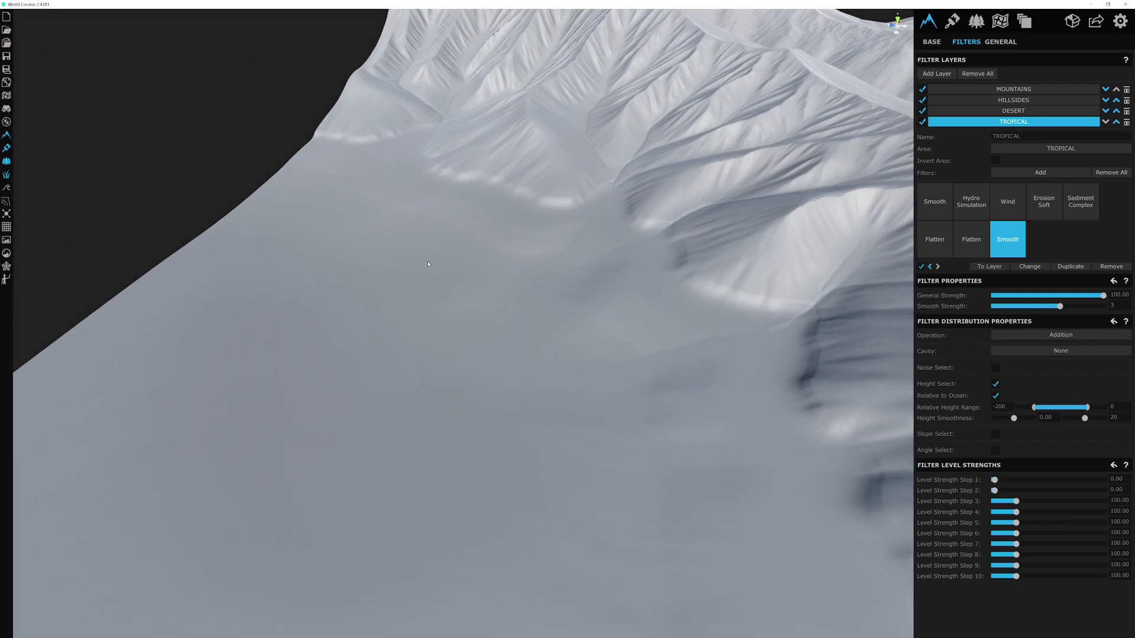
click(7, 97)
click(7, 96)
click(7, 188)
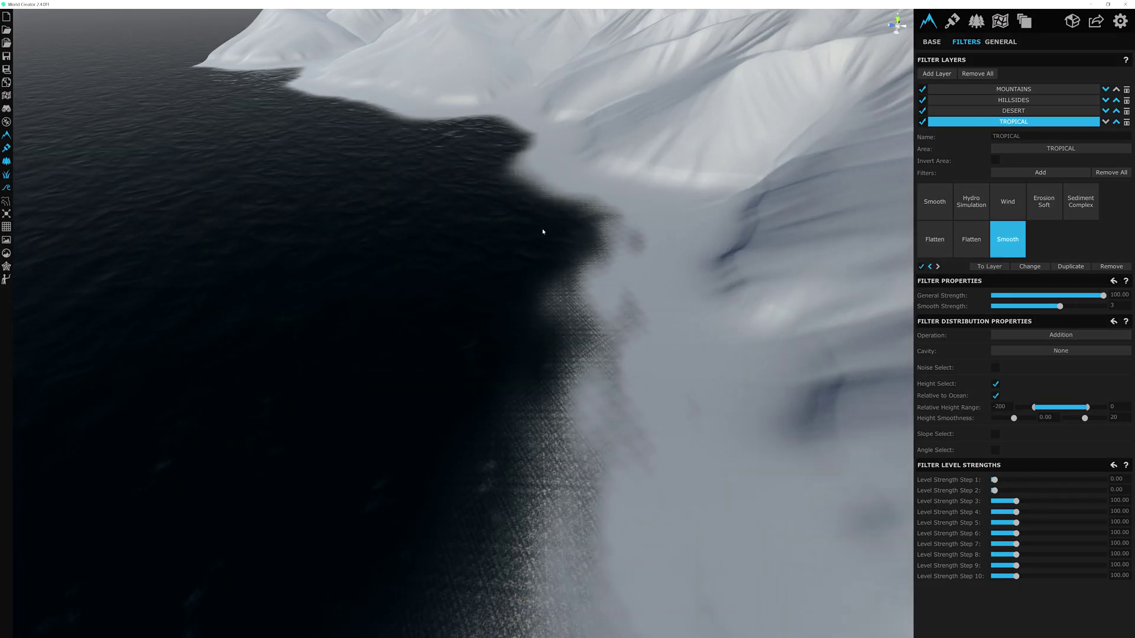
right_drag(542, 232, 452, 347)
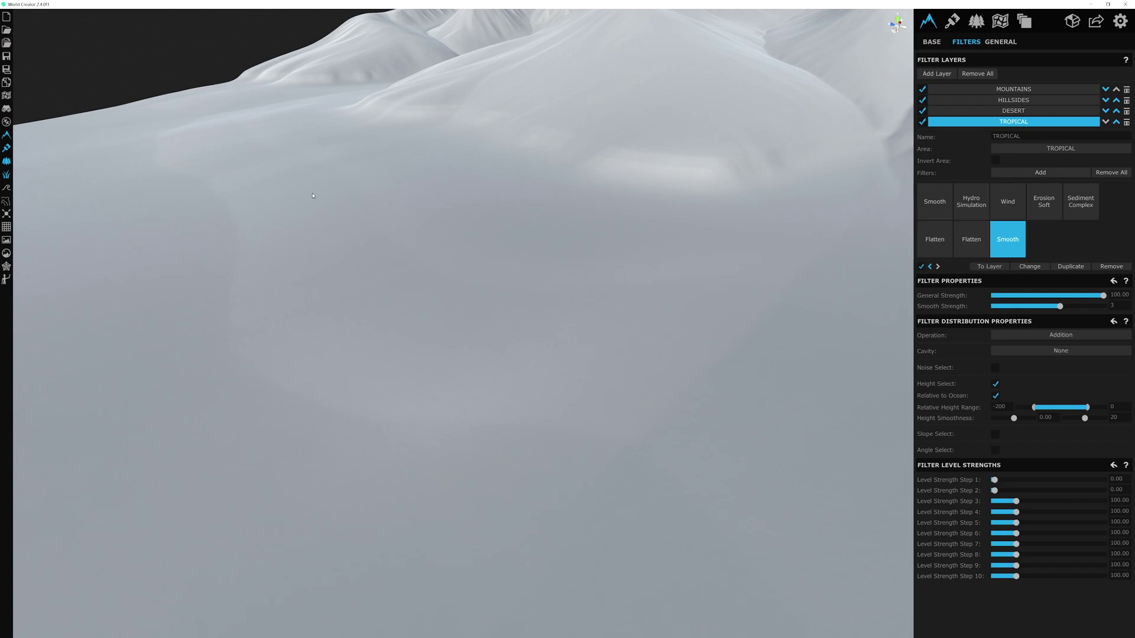
right_drag(313, 195, 699, 242)
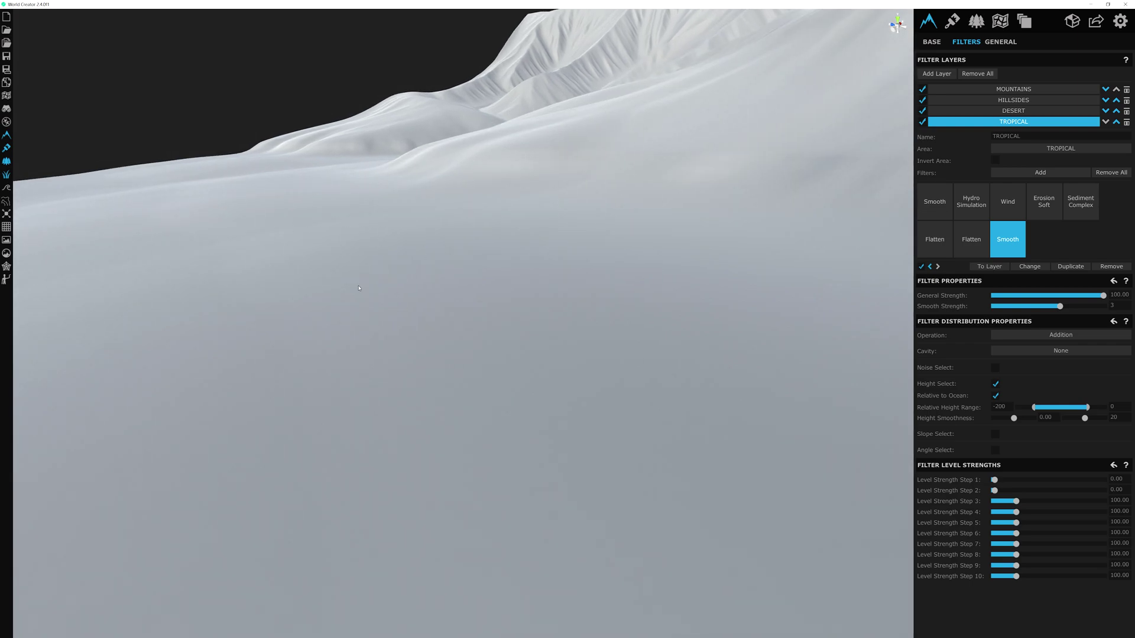
Enter 160 for Level Strength Steps 9 and 10 on the second Flatten filter
click(967, 242)
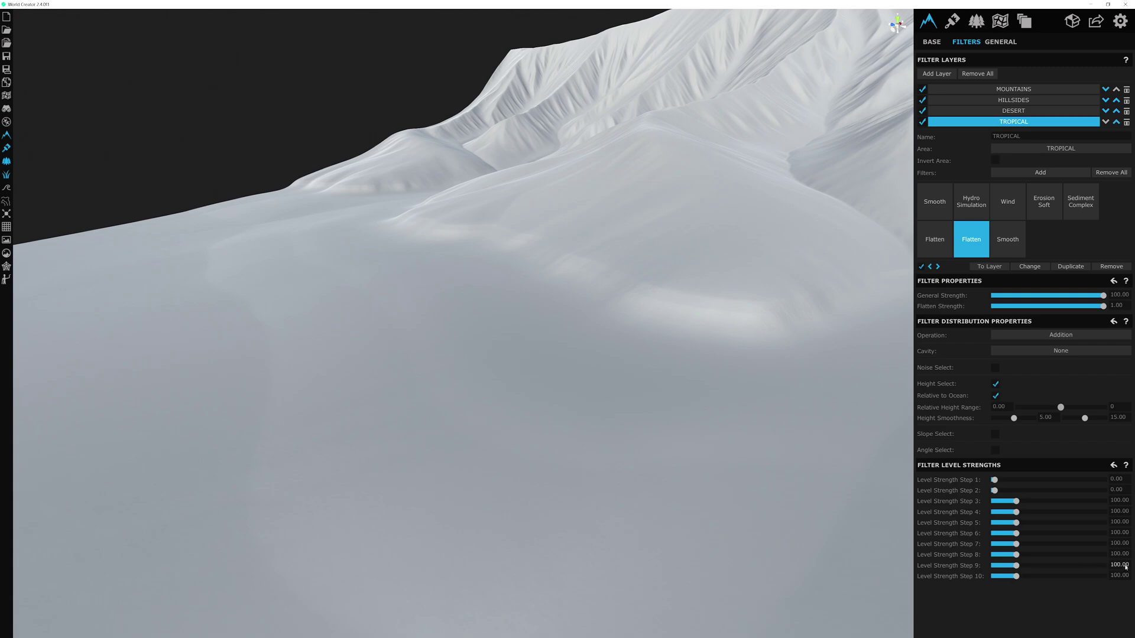
drag(1130, 565, 1104, 563)
text(160)
key(Tab)
text(160)
key(Return)
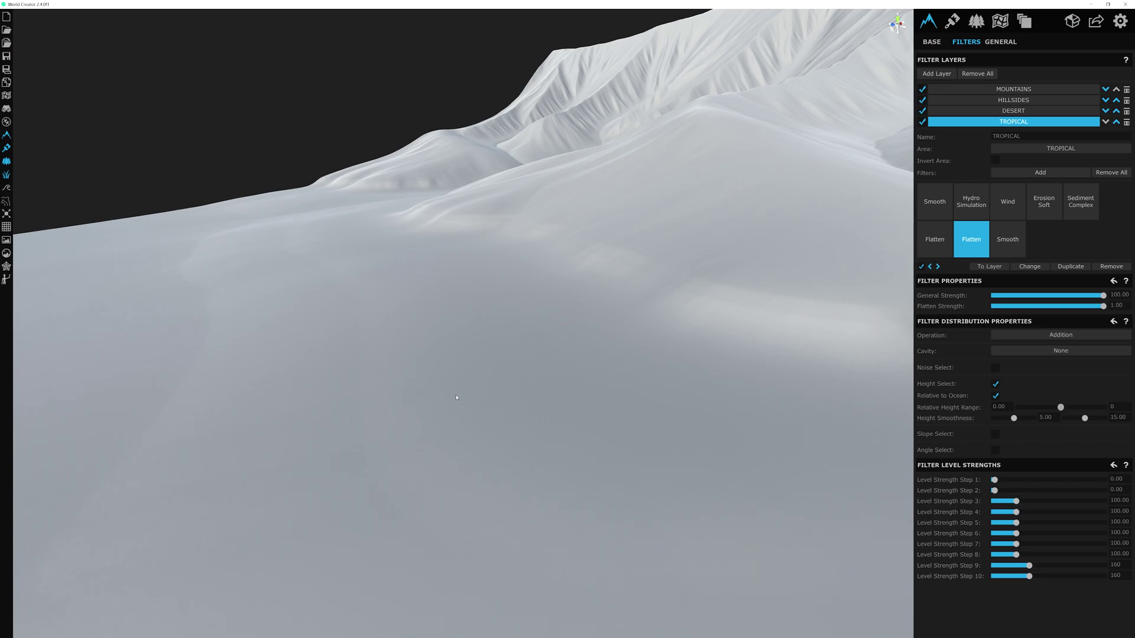
drag(456, 397, 572, 417)
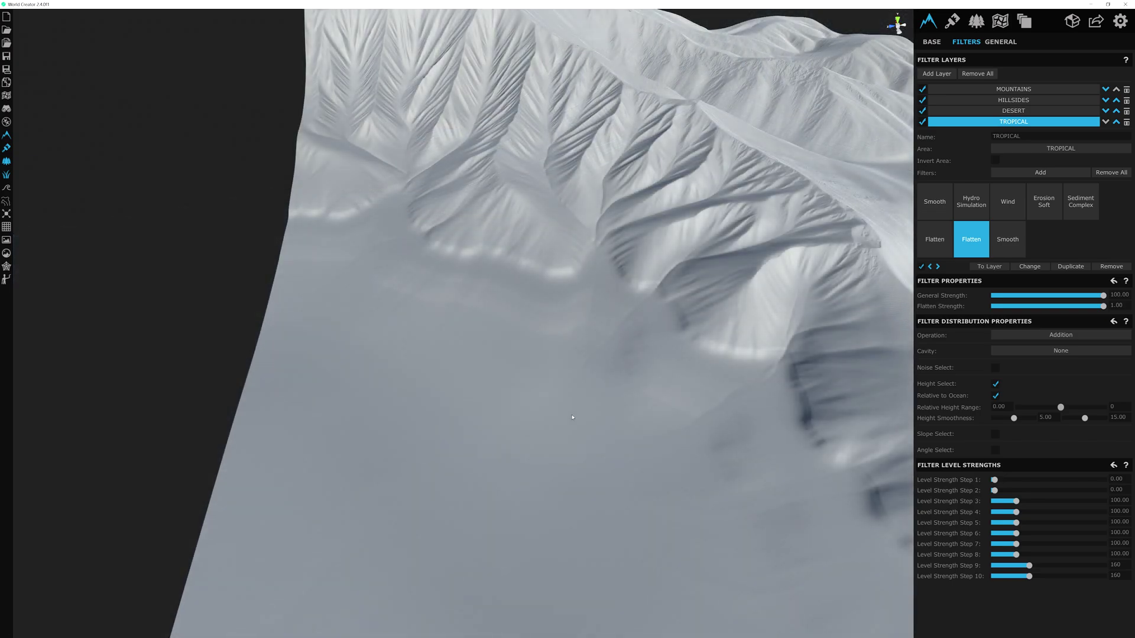